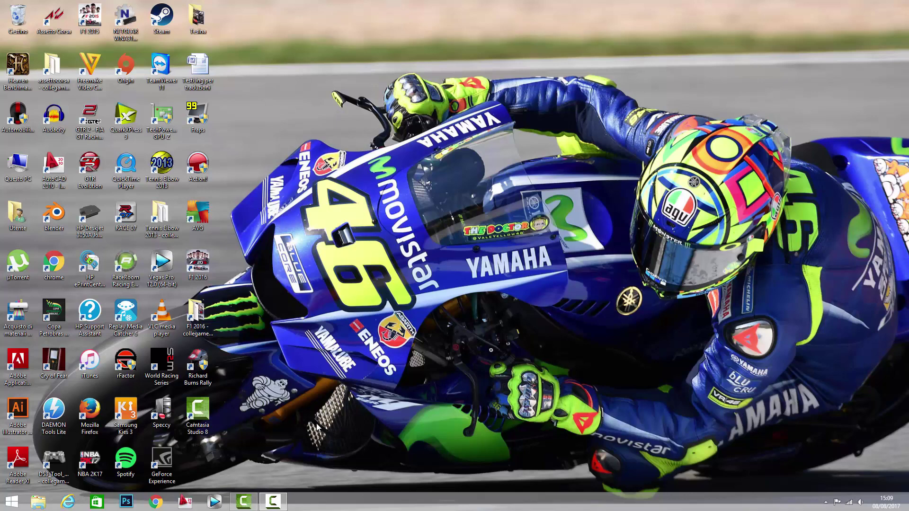
Open RSS2_Chassis_D.psd from Download > Assetto Corsa > RSS2_TEMPLATES_V1.0 > 3d in Photoshop
{"action": "left_click_drag", "start_coordinate": [325, 469], "coordinate": [2, 3]}
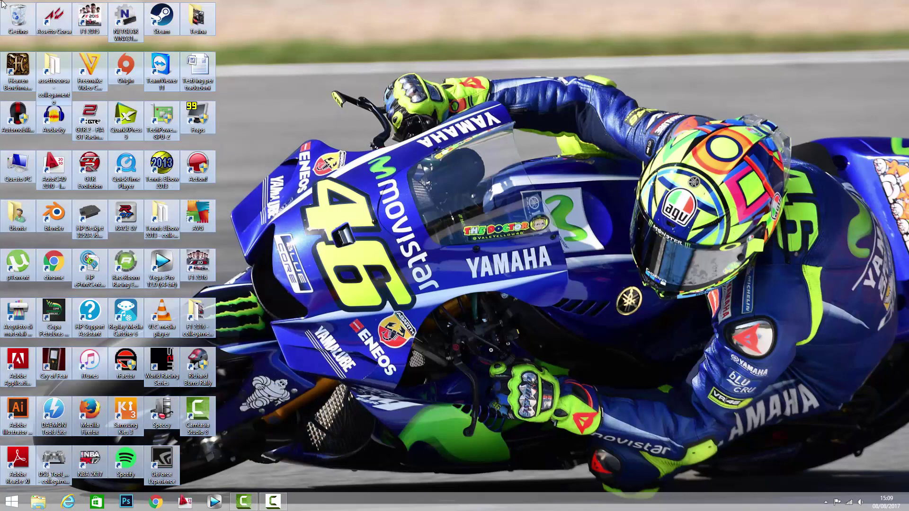
{"action": "left_click", "coordinate": [376, 93]}
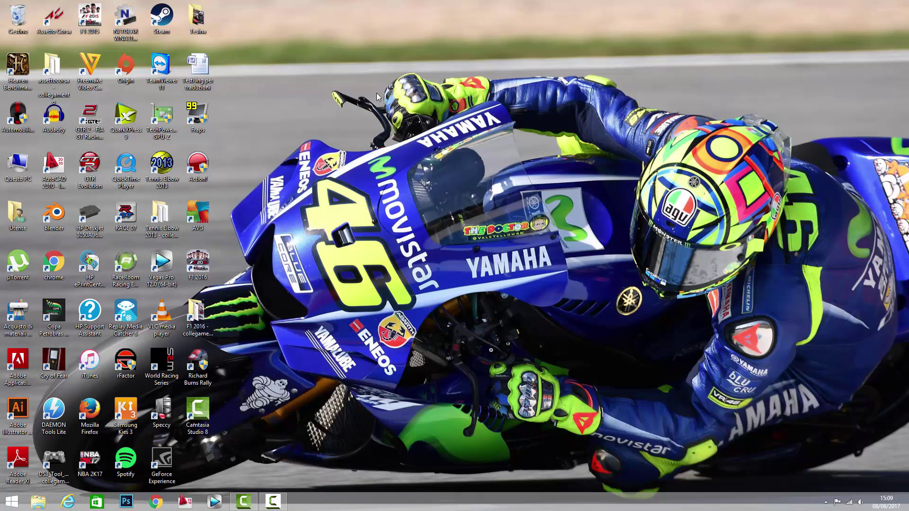
{"action": "left_click", "coordinate": [38, 501]}
{"action": "left_click", "coordinate": [253, 129]}
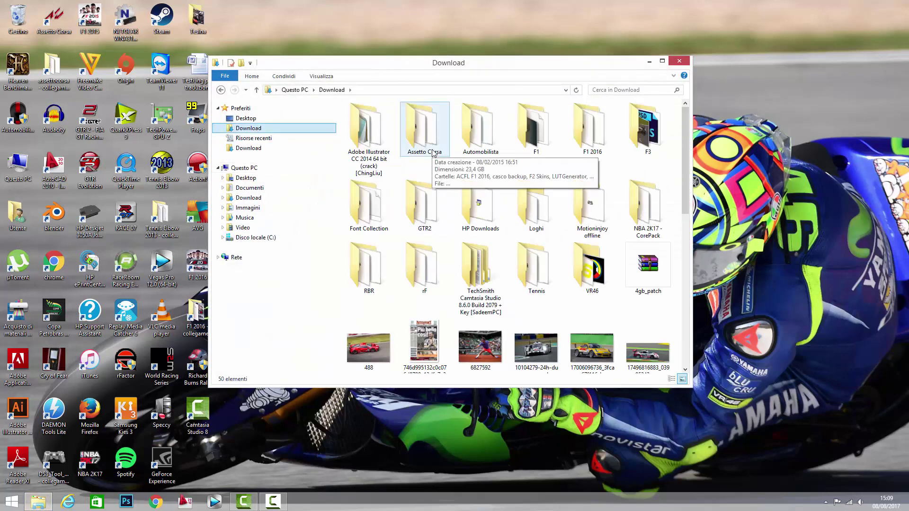
{"action": "double_click", "coordinate": [432, 152]}
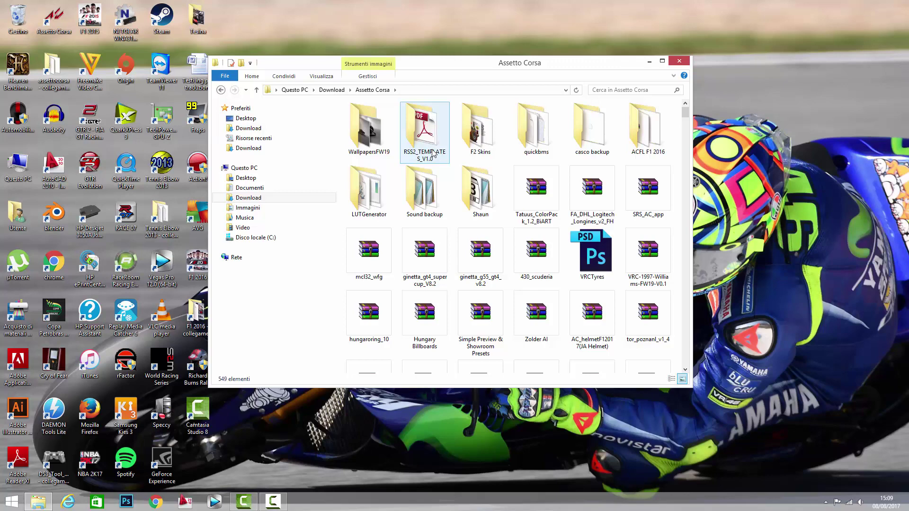
{"action": "double_click", "coordinate": [434, 154]}
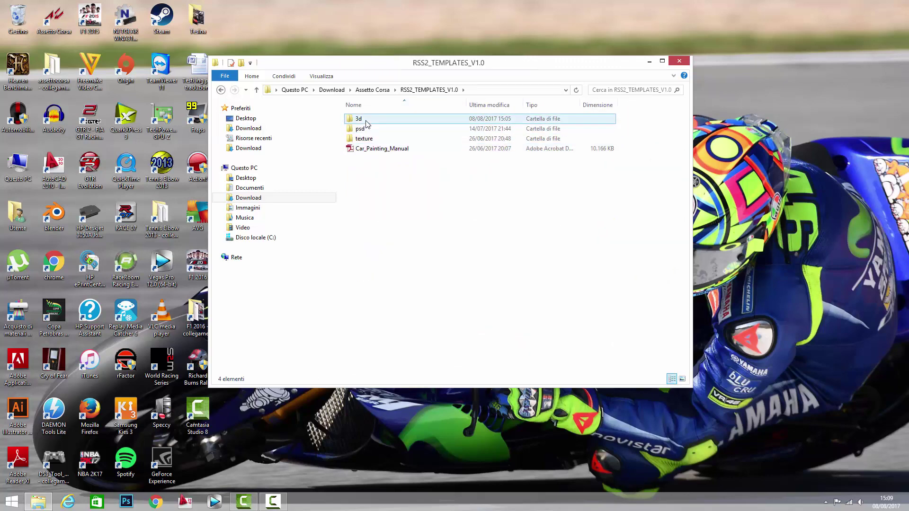
{"action": "double_click", "coordinate": [365, 120]}
{"action": "double_click", "coordinate": [365, 120]}
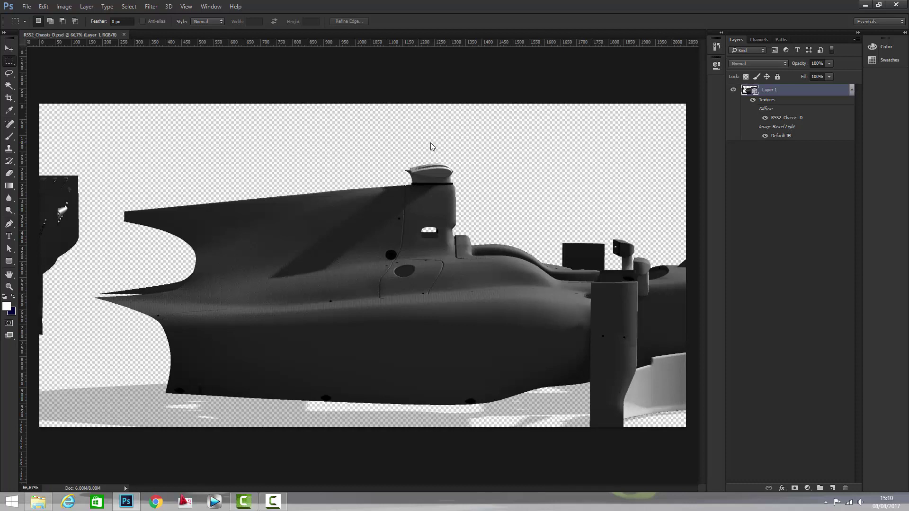
Inspect the 3D car by orbiting, rolling, panning, sliding and dollying the camera
{"action": "left_click", "coordinate": [9, 48]}
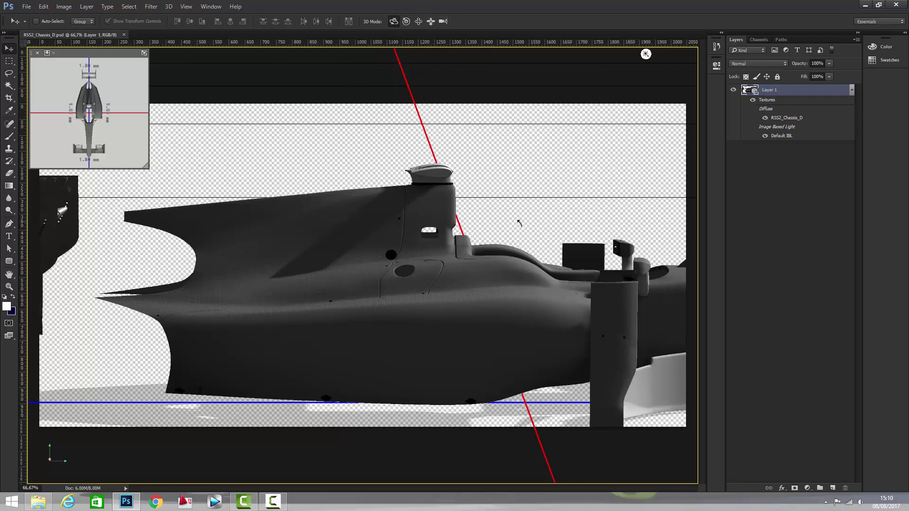
{"action": "left_click_drag", "start_coordinate": [518, 222], "coordinate": [453, 125]}
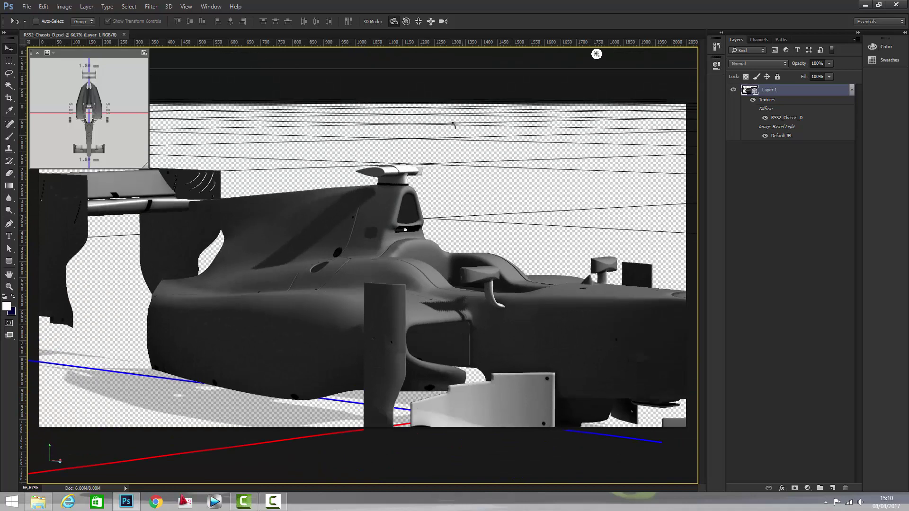
{"action": "left_click", "coordinate": [407, 22]}
{"action": "left_click", "coordinate": [418, 21]}
{"action": "left_click_drag", "start_coordinate": [280, 327], "coordinate": [332, 321]}
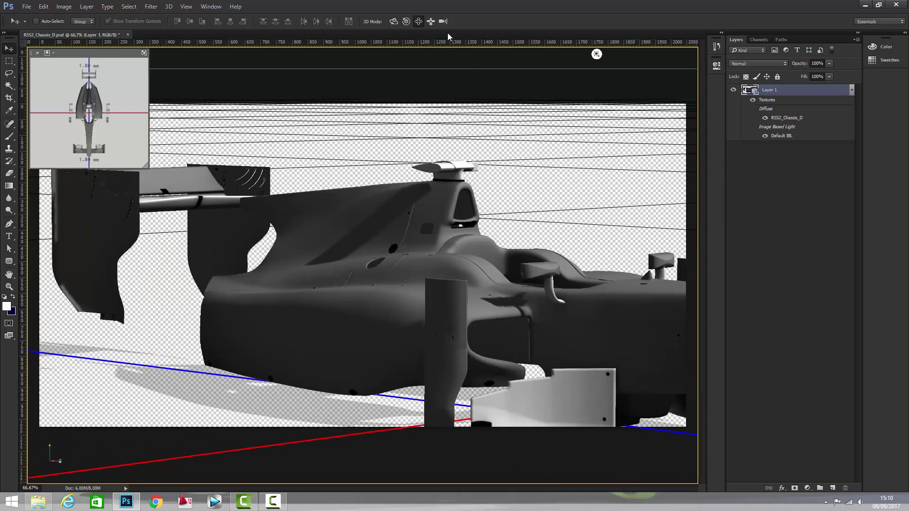
{"action": "left_click", "coordinate": [431, 22]}
{"action": "left_click_drag", "start_coordinate": [371, 266], "coordinate": [359, 439]}
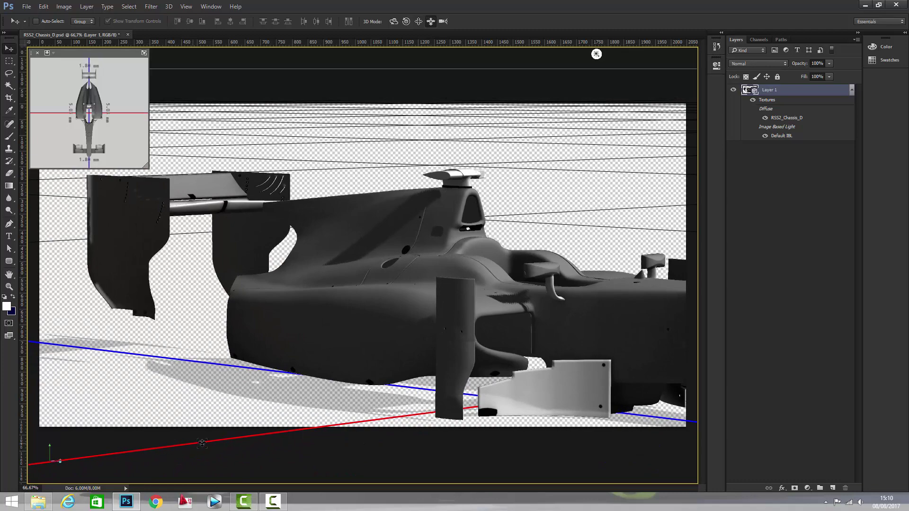
{"action": "left_click", "coordinate": [443, 21]}
{"action": "left_click_drag", "start_coordinate": [512, 278], "coordinate": [479, 308]}
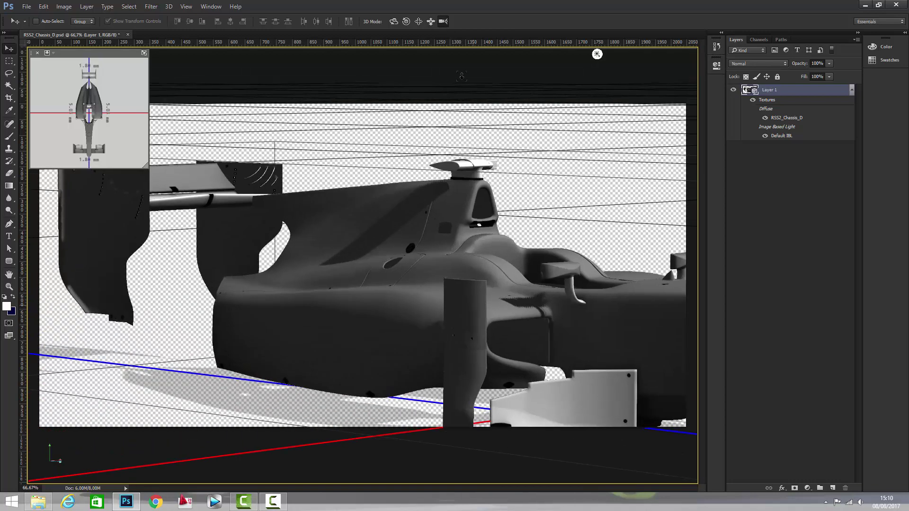
{"action": "left_click", "coordinate": [393, 21]}
{"action": "left_click_drag", "start_coordinate": [407, 236], "coordinate": [473, 234]}
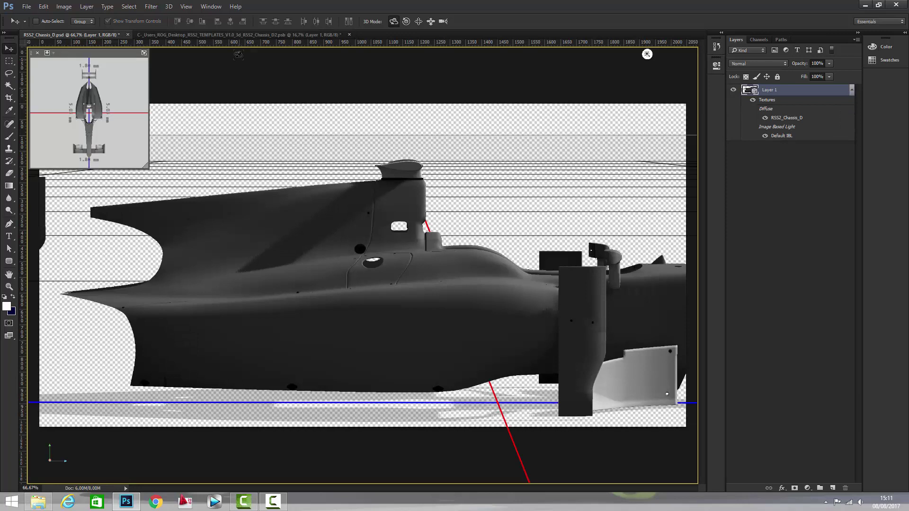
Add an empty Layer 2 above the 3D chassis layer in RSS2_Chassis_D.psd
{"action": "left_click", "coordinate": [234, 35]}
{"action": "left_click", "coordinate": [832, 487]}
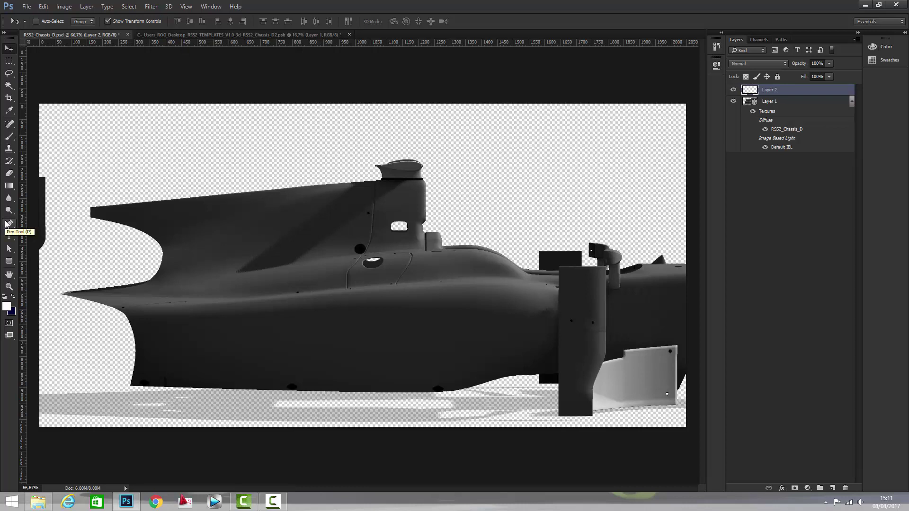
Outline a stripe along the sidepod's top edge with the Pen tool
{"action": "left_click", "coordinate": [7, 224]}
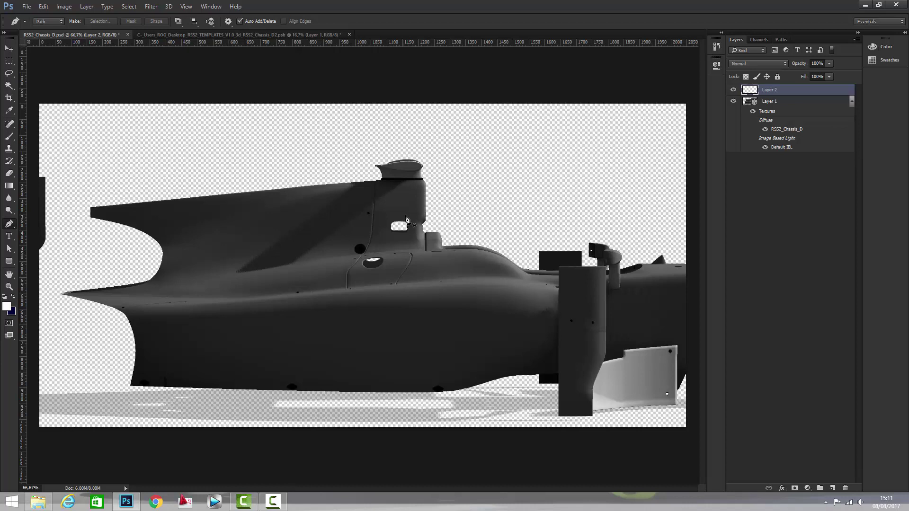
{"action": "left_click", "coordinate": [425, 202]}
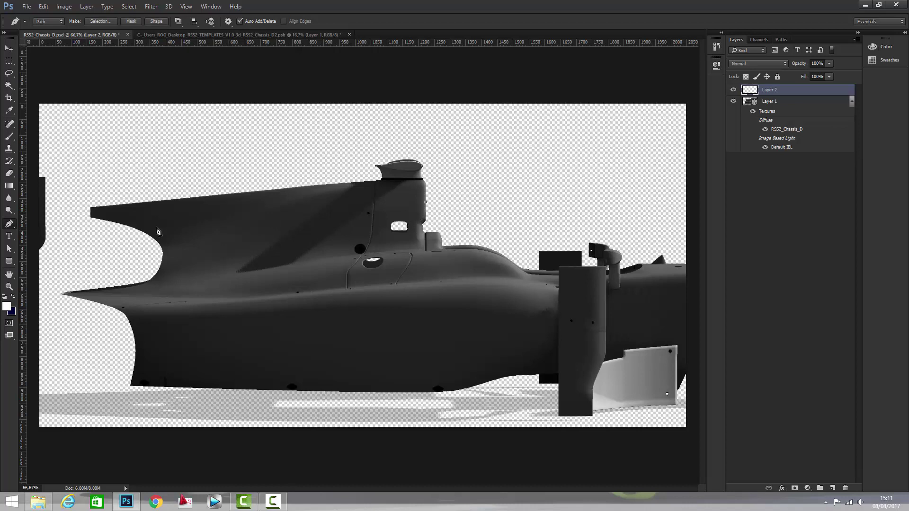
{"action": "left_click", "coordinate": [128, 236]}
{"action": "left_click", "coordinate": [86, 227]}
{"action": "left_click", "coordinate": [83, 196]}
{"action": "left_click", "coordinate": [380, 177]}
{"action": "left_click", "coordinate": [426, 177]}
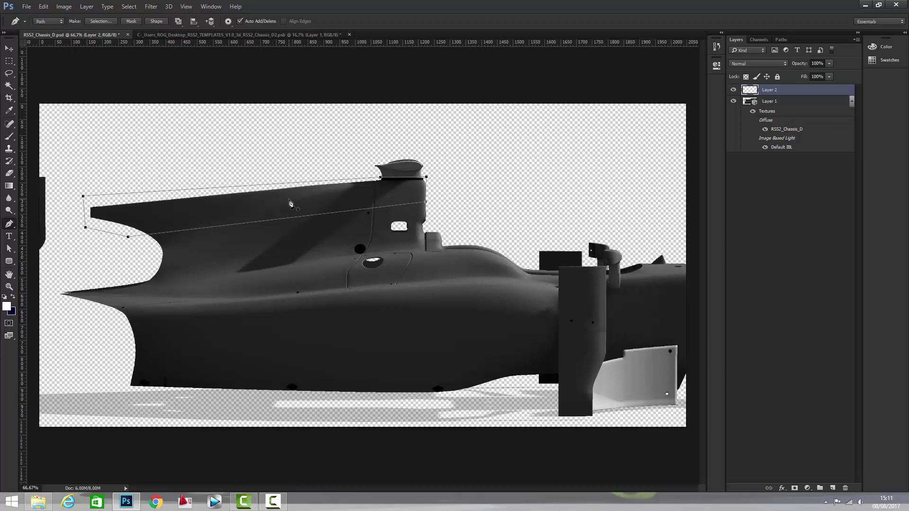
Fill the stripe path with white and merge Layer 2 down onto the 3D chassis layer
{"action": "right_click", "coordinate": [150, 217]}
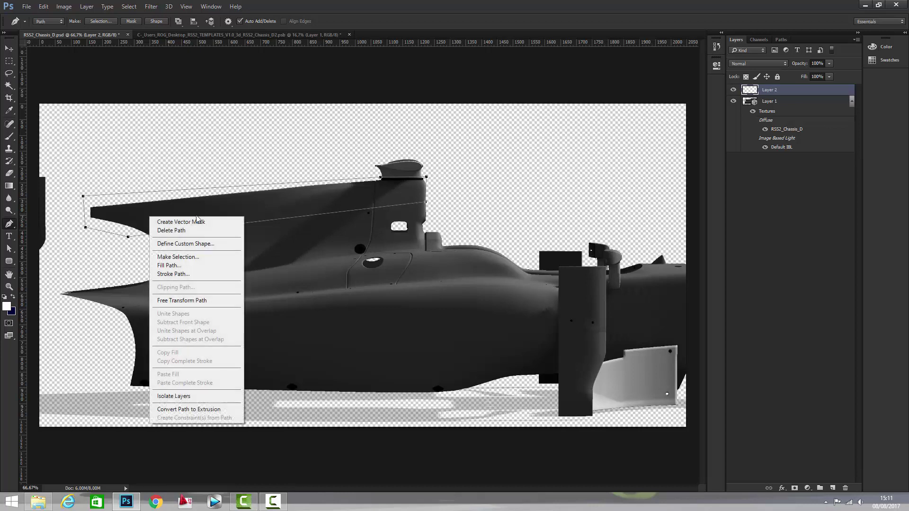
{"action": "left_click", "coordinate": [193, 266]}
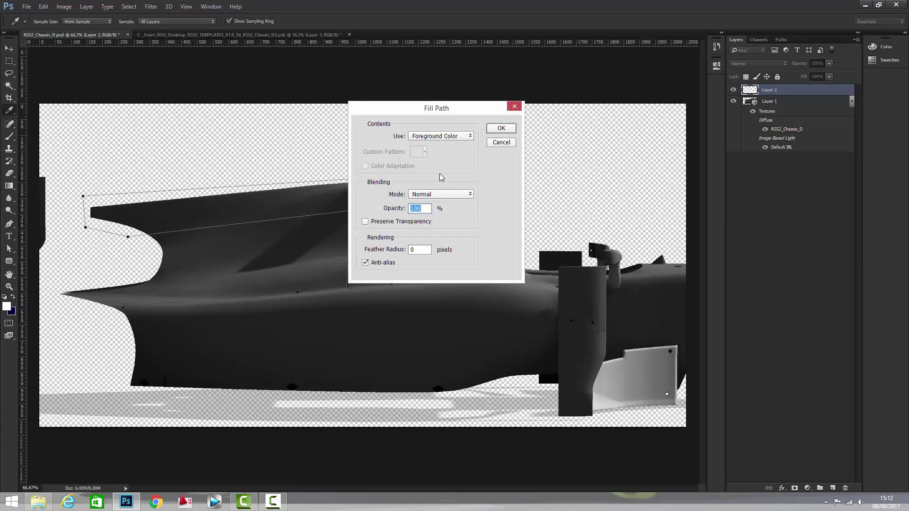
{"action": "left_click", "coordinate": [494, 130]}
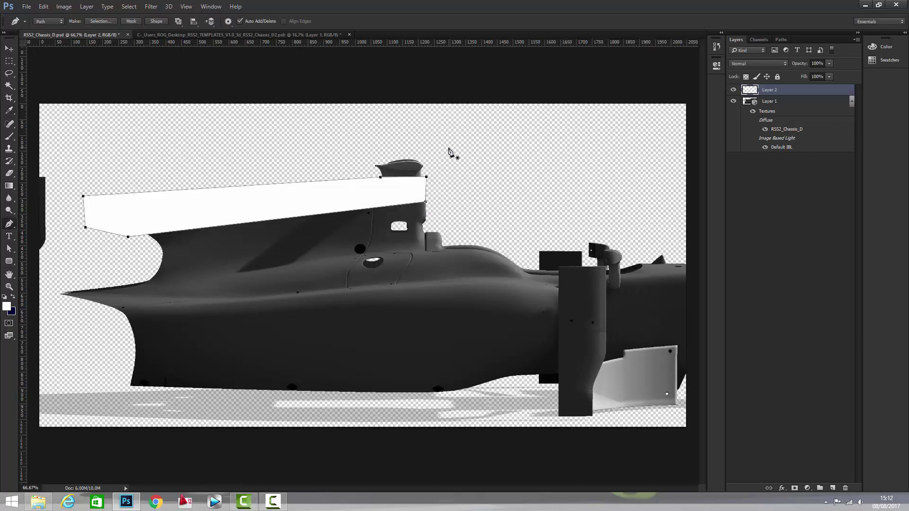
{"action": "key", "text": "Return"}
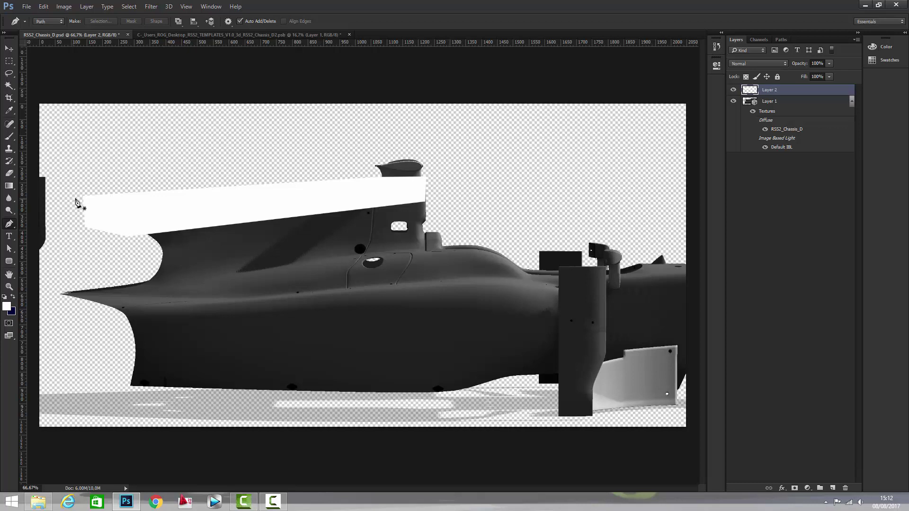
{"action": "right_click", "coordinate": [760, 91]}
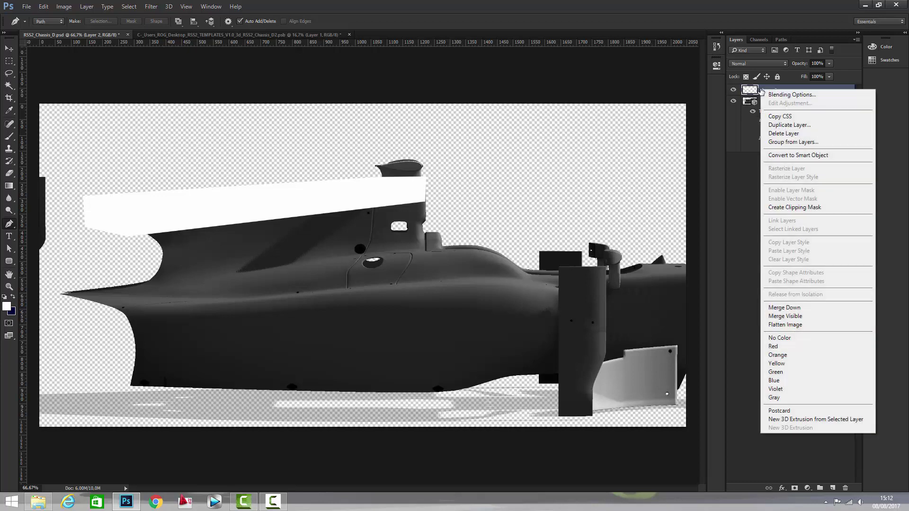
{"action": "left_click", "coordinate": [769, 307]}
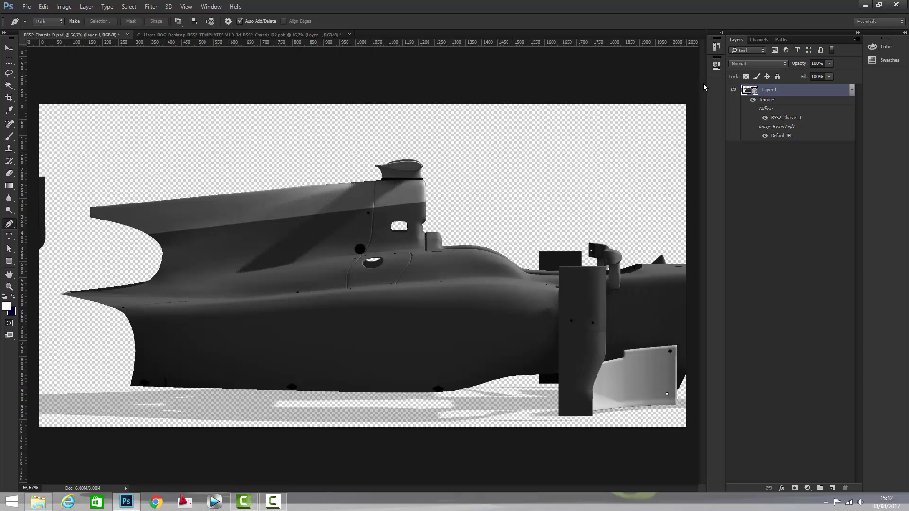
{"action": "left_click", "coordinate": [156, 36]}
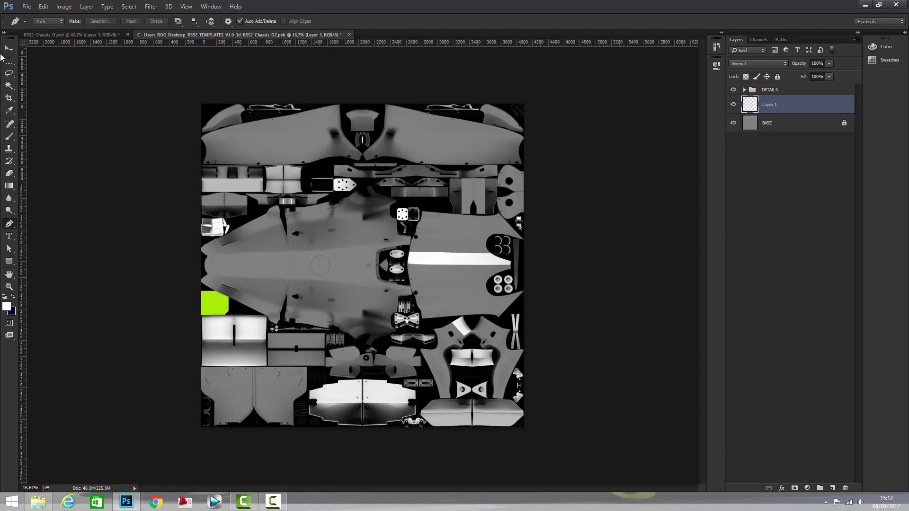
{"action": "left_click", "coordinate": [66, 39]}
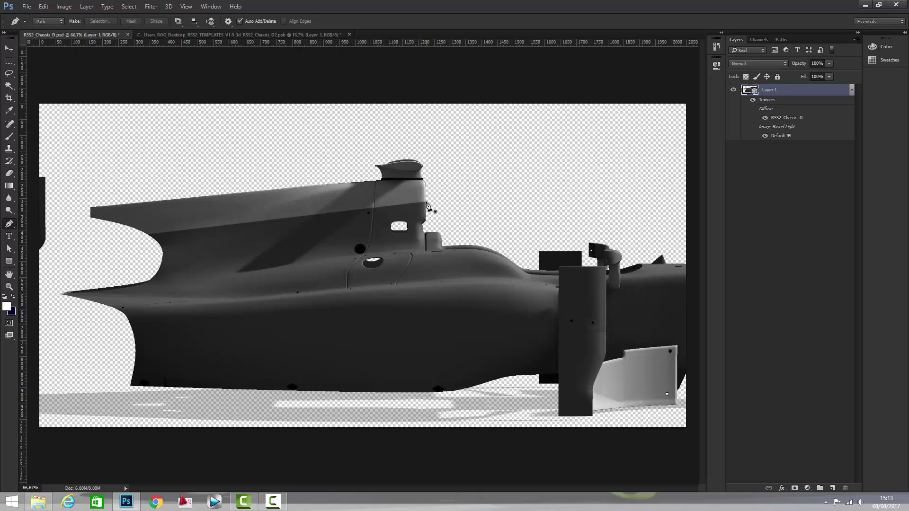
{"action": "left_click", "coordinate": [157, 36]}
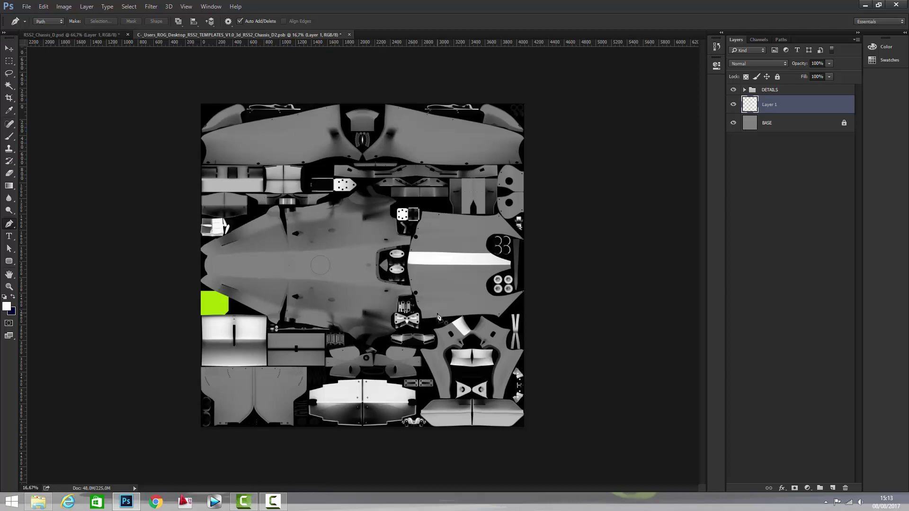
{"action": "left_click", "coordinate": [745, 90]}
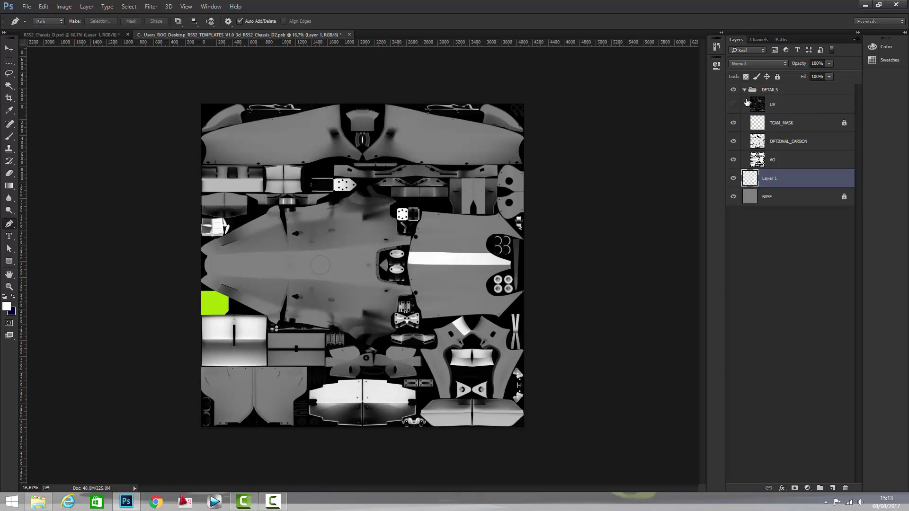
{"action": "left_click", "coordinate": [733, 104]}
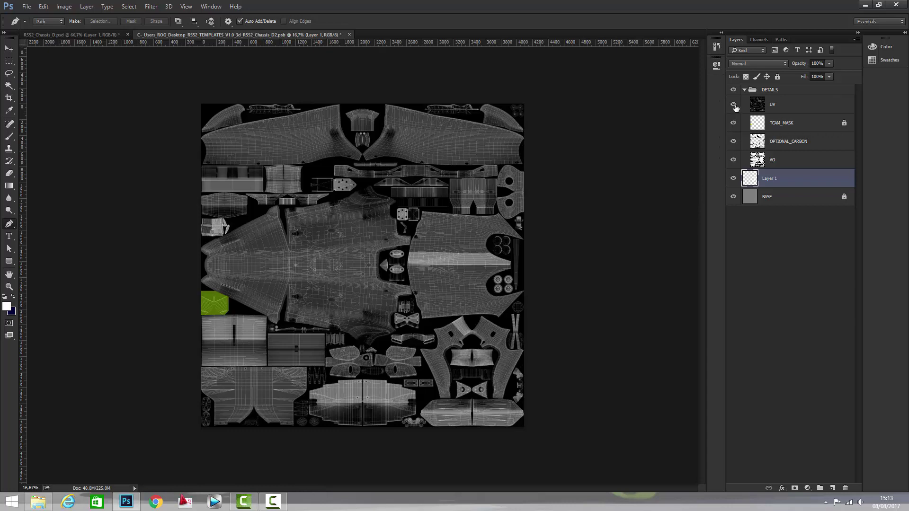
{"action": "left_click", "coordinate": [734, 104]}
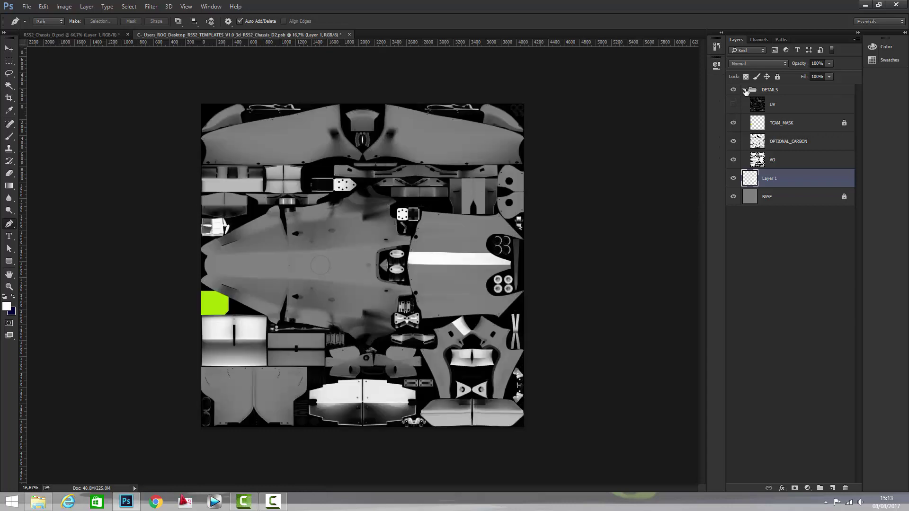
{"action": "left_click", "coordinate": [745, 90]}
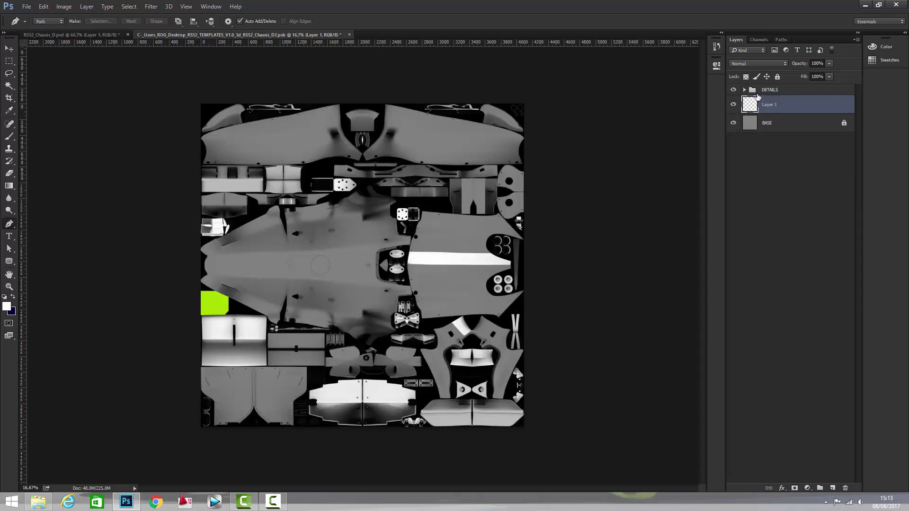
{"action": "left_click", "coordinate": [784, 143]}
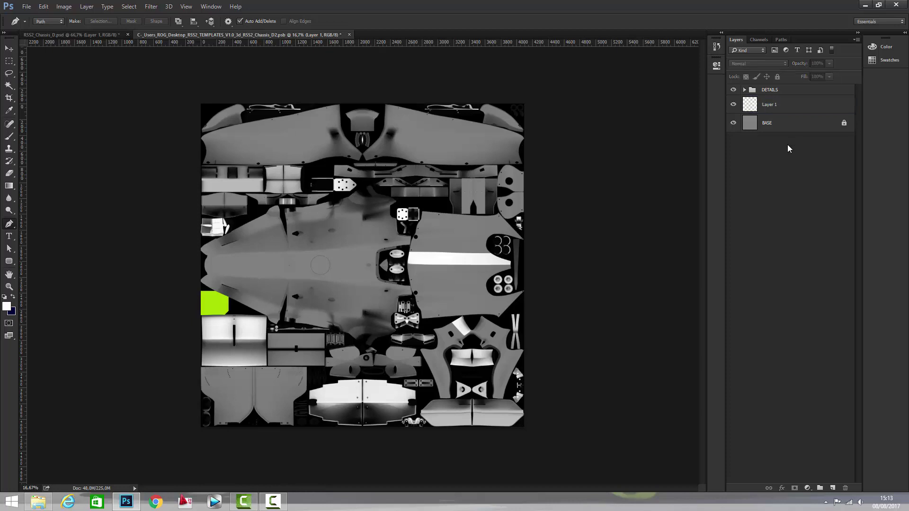
{"action": "left_click", "coordinate": [40, 35]}
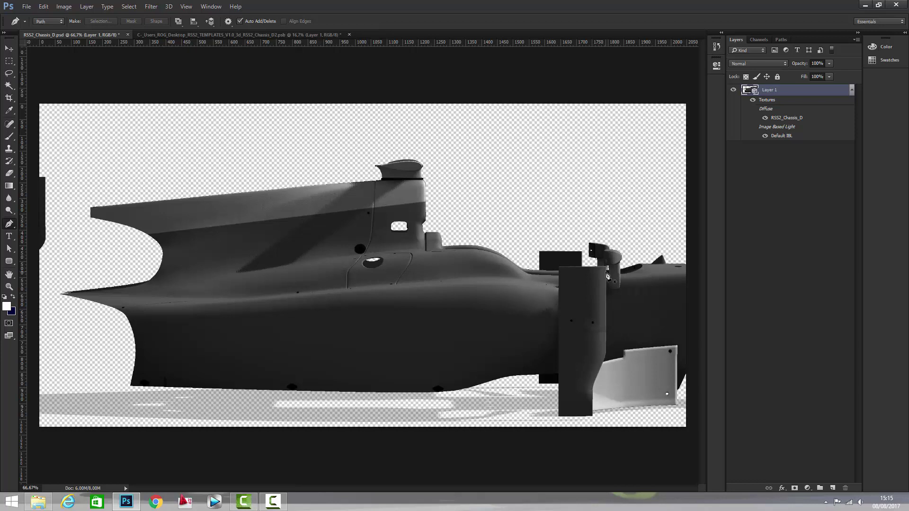
Open 2000px-Sonax_logo.svg from the Loghi folder via File > Open
{"action": "left_click", "coordinate": [160, 35]}
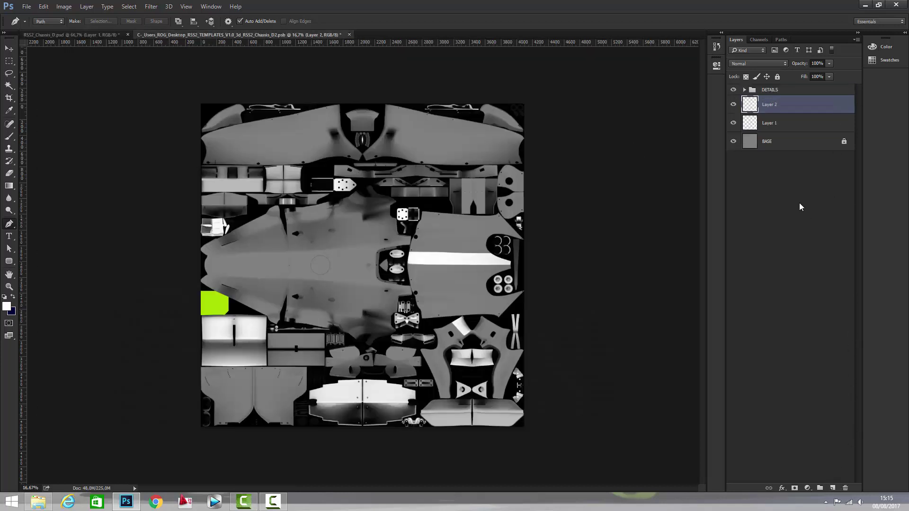
{"action": "left_click", "coordinate": [67, 35]}
{"action": "left_click", "coordinate": [27, 7]}
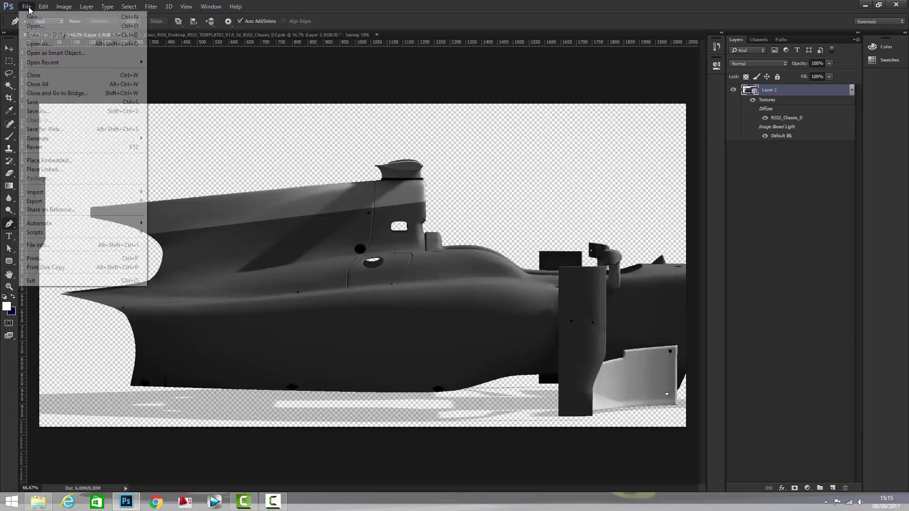
{"action": "left_click", "coordinate": [31, 26]}
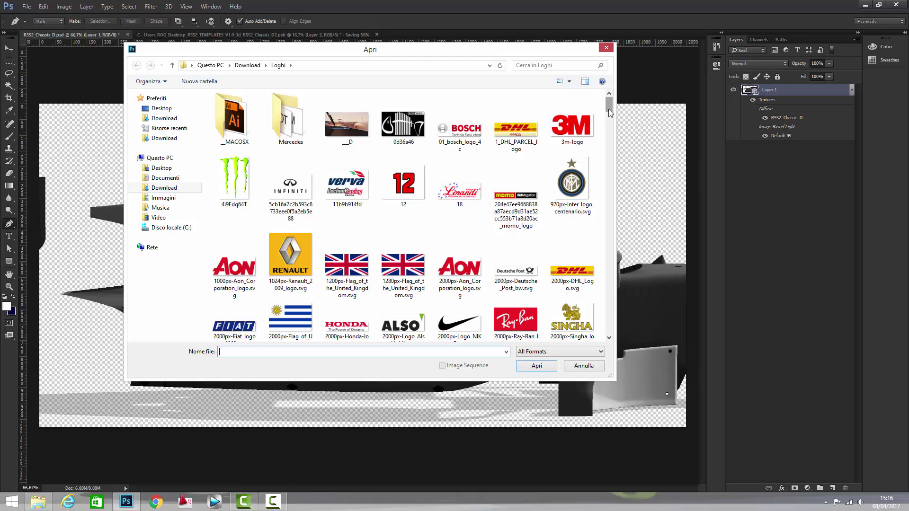
{"action": "left_click_drag", "start_coordinate": [608, 108], "coordinate": [611, 127]}
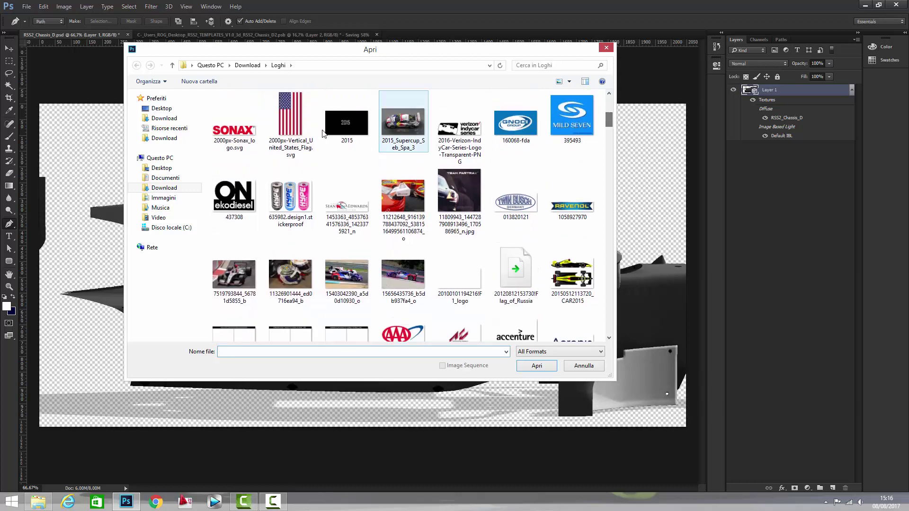
{"action": "left_click", "coordinate": [234, 121]}
{"action": "left_click", "coordinate": [534, 369]}
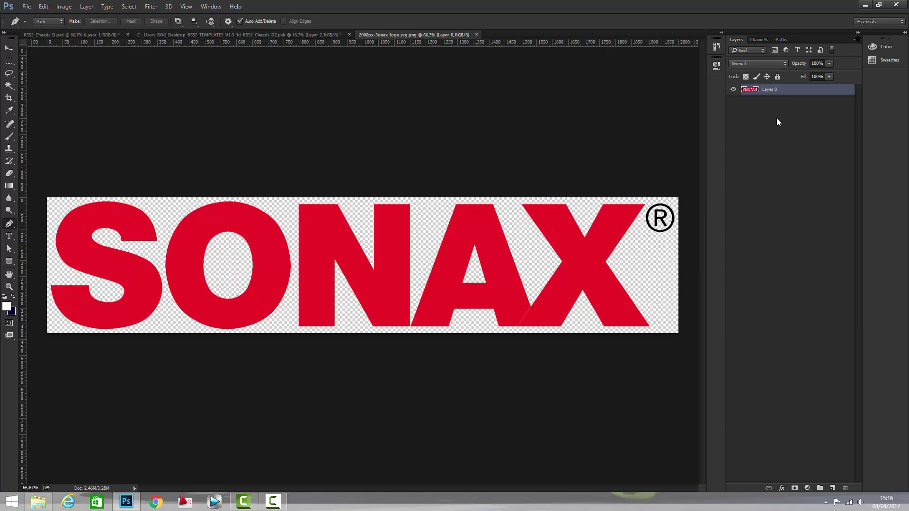
Duplicate the logo's Layer 0 into RSS2_Chassis_D.psd and close the logo document
{"action": "right_click", "coordinate": [771, 89]}
{"action": "left_click", "coordinate": [798, 124]}
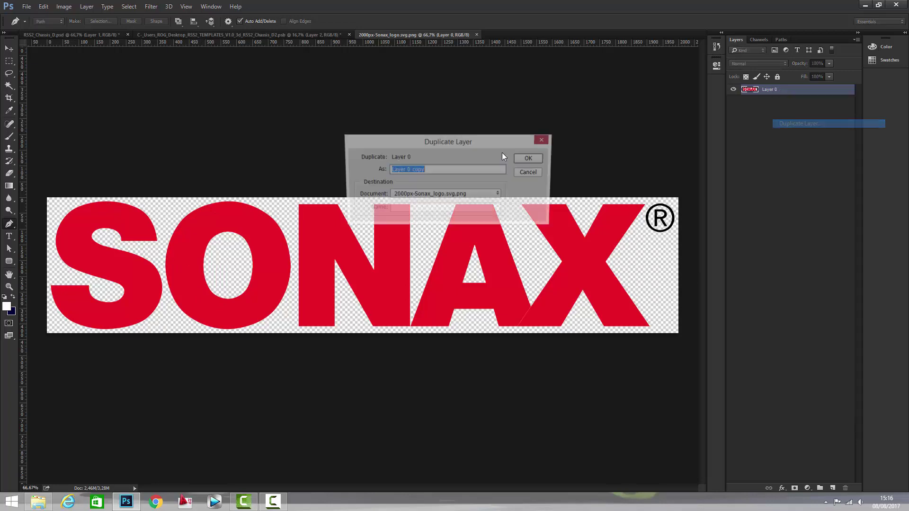
{"action": "left_click", "coordinate": [397, 197]}
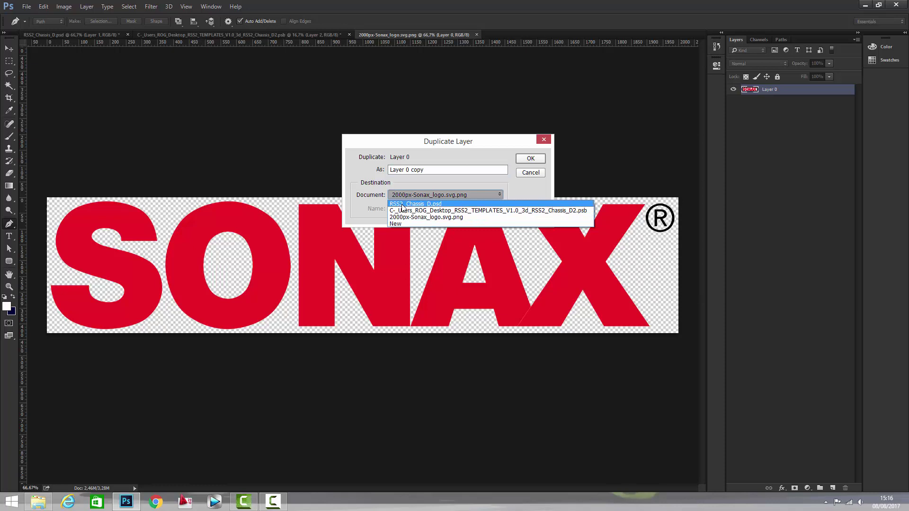
{"action": "left_click", "coordinate": [402, 205]}
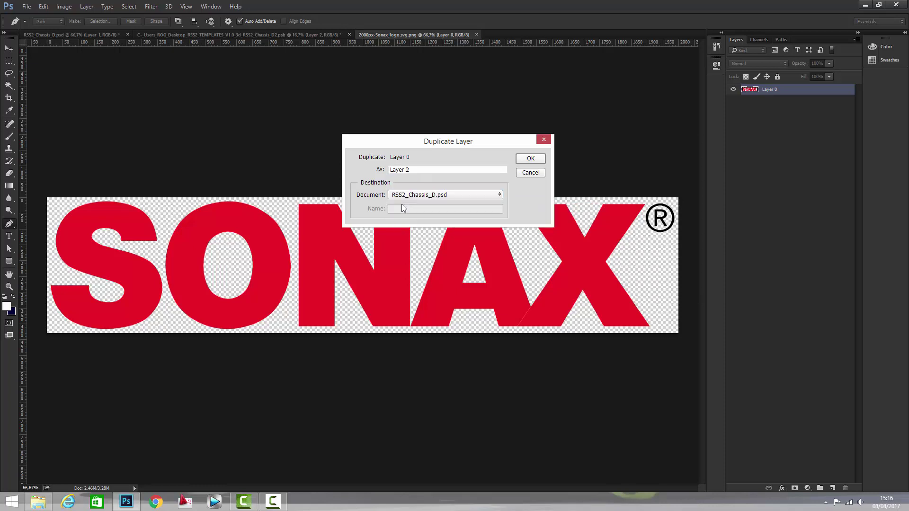
{"action": "left_click", "coordinate": [531, 159]}
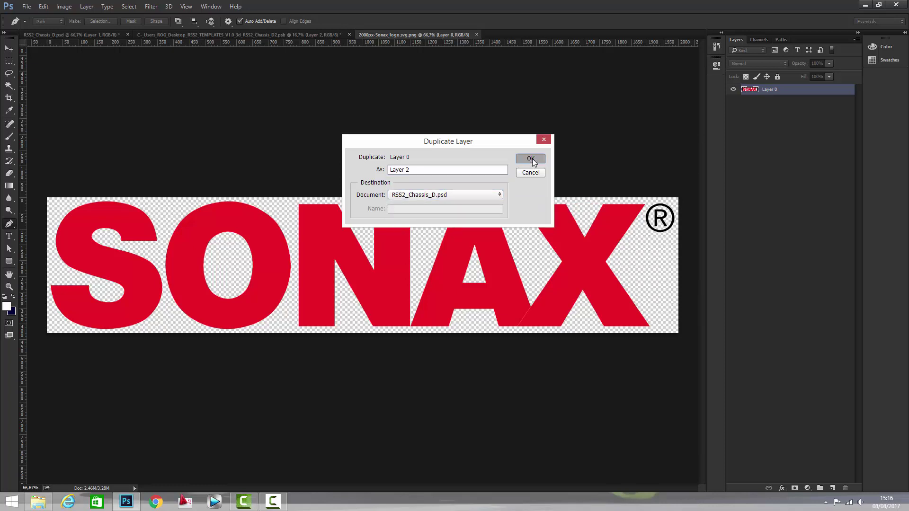
{"action": "left_click", "coordinate": [476, 34]}
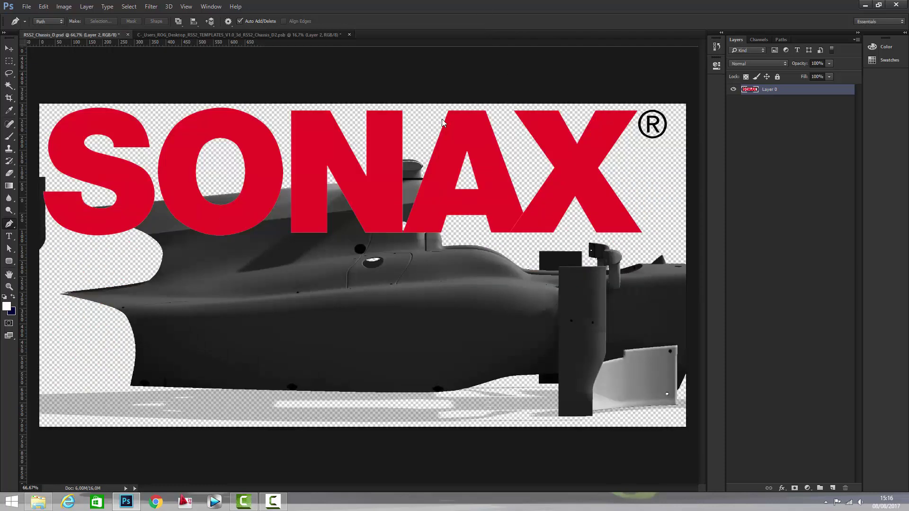
Shrink the logo, place it on the sidepod with a slight tilt, and merge it down
{"action": "left_click", "coordinate": [7, 48]}
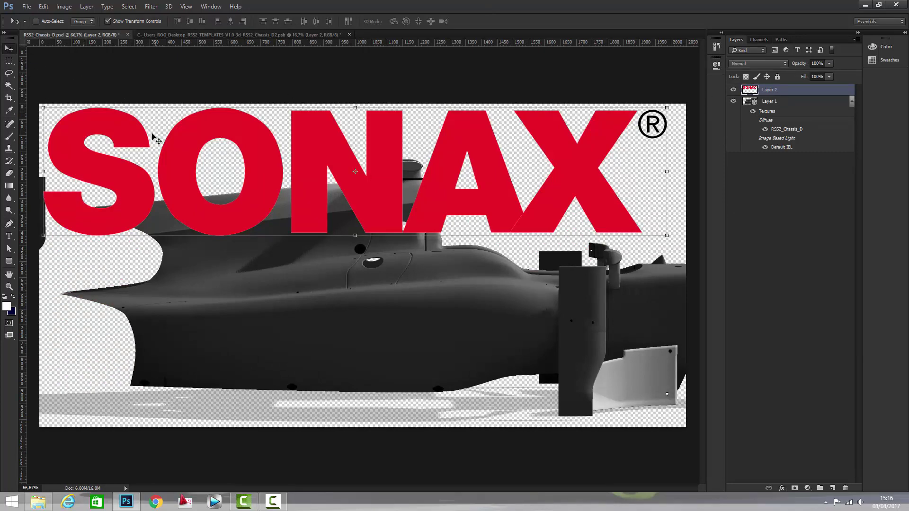
{"action": "left_click_drag", "start_coordinate": [44, 108], "coordinate": [426, 177]}
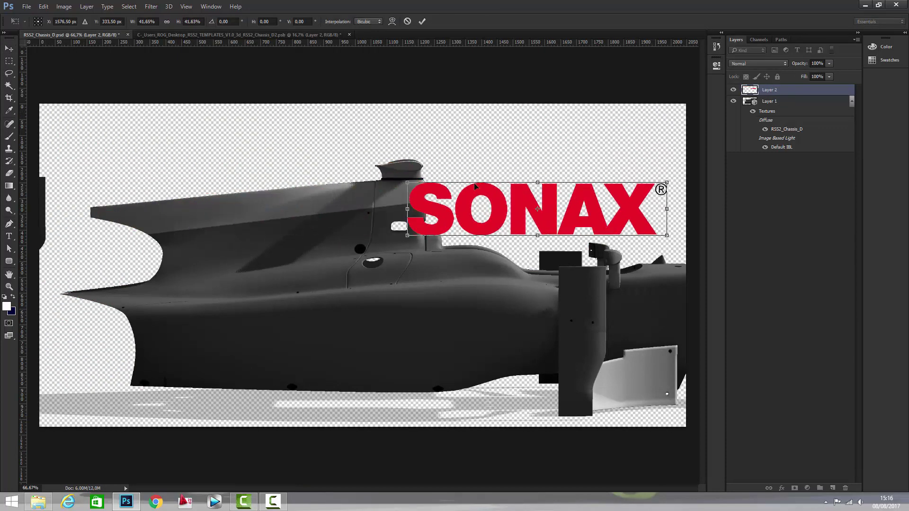
{"action": "left_click_drag", "start_coordinate": [477, 190], "coordinate": [276, 325]}
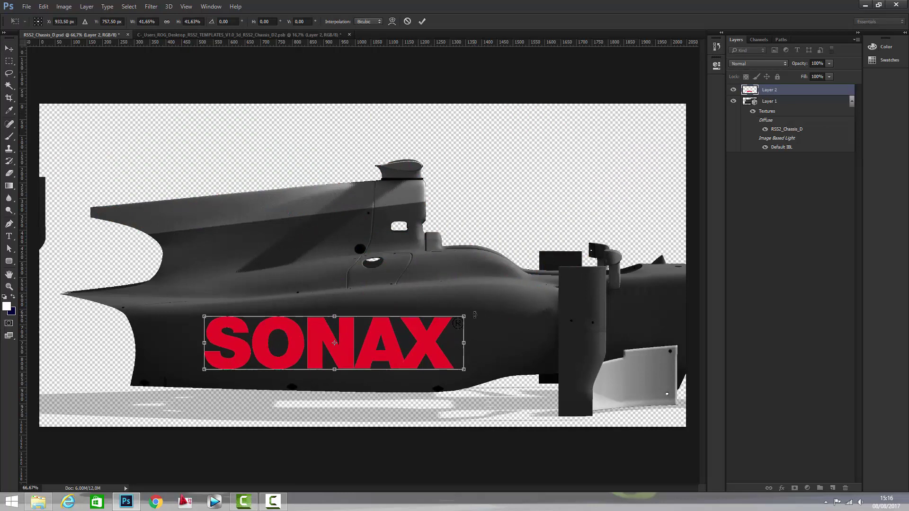
{"action": "left_click_drag", "start_coordinate": [471, 316], "coordinate": [473, 311]}
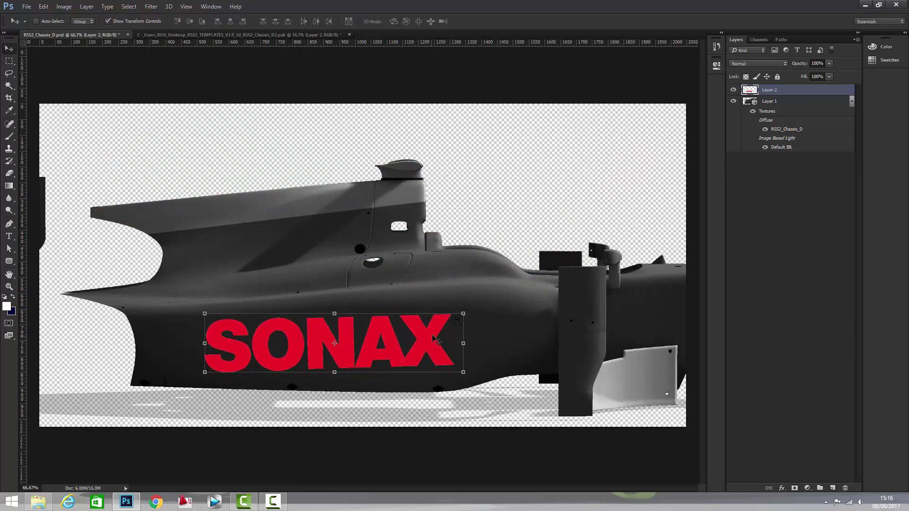
{"action": "key", "text": "Return"}
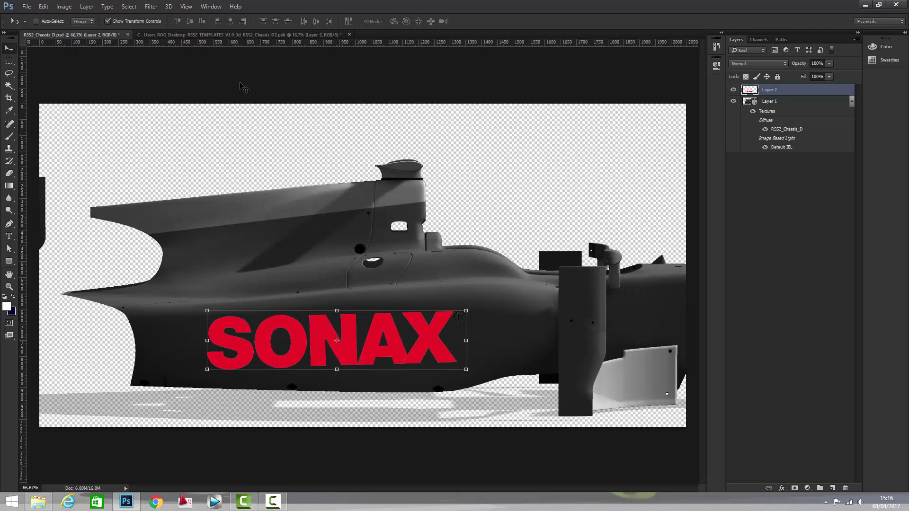
{"action": "right_click", "coordinate": [779, 94]}
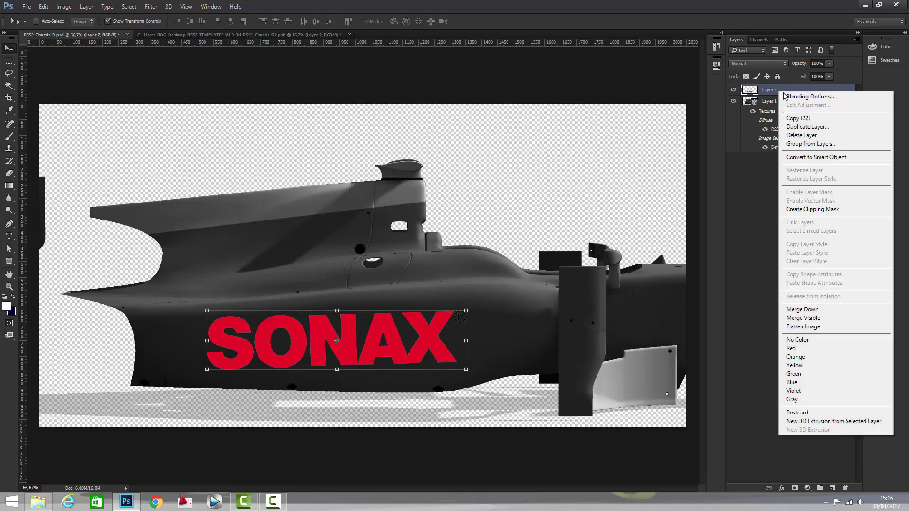
{"action": "left_click", "coordinate": [801, 308]}
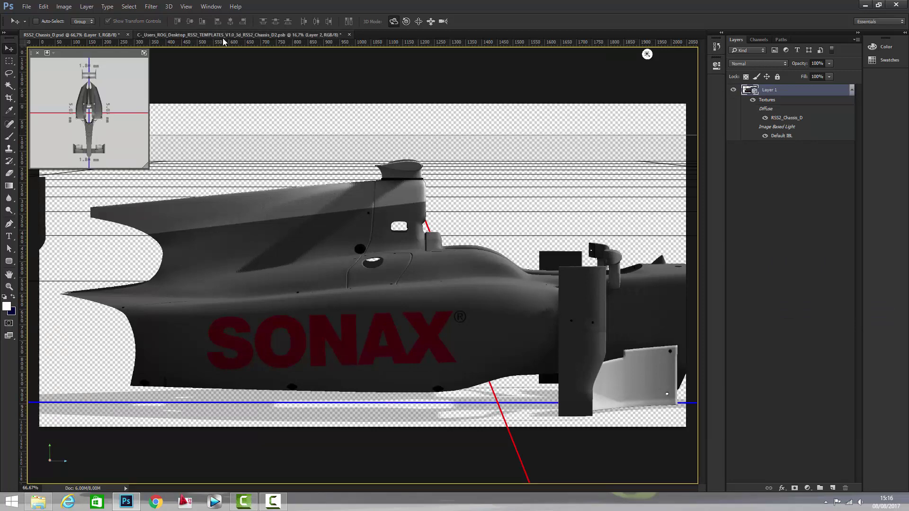
Zoom in on the SONAX logo in RSS2_Chassis_D2.psb and delete Layer 2 copy
{"action": "left_click", "coordinate": [237, 35]}
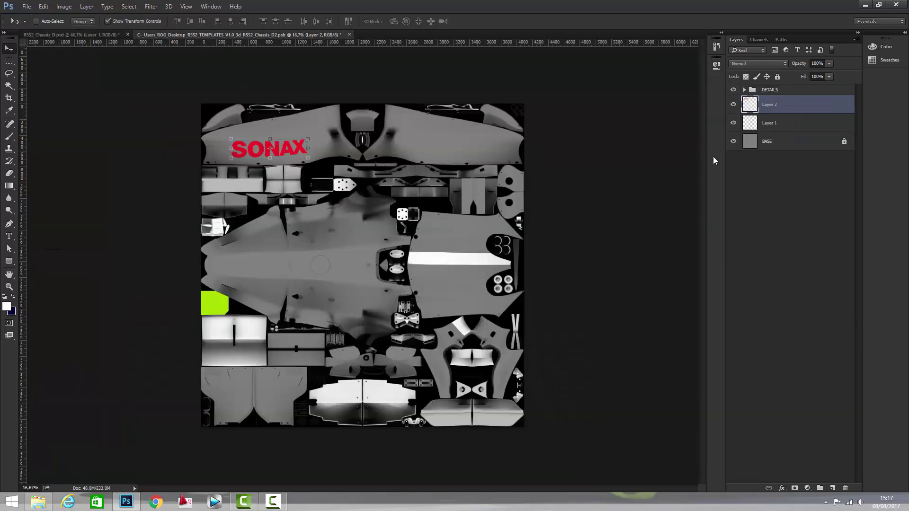
{"action": "key", "text": "ctrl+plus"}
{"action": "key", "text": "ctrl+plus"}
{"action": "key", "text": "ctrl+plus"}
{"action": "key", "text": "ctrl+j"}
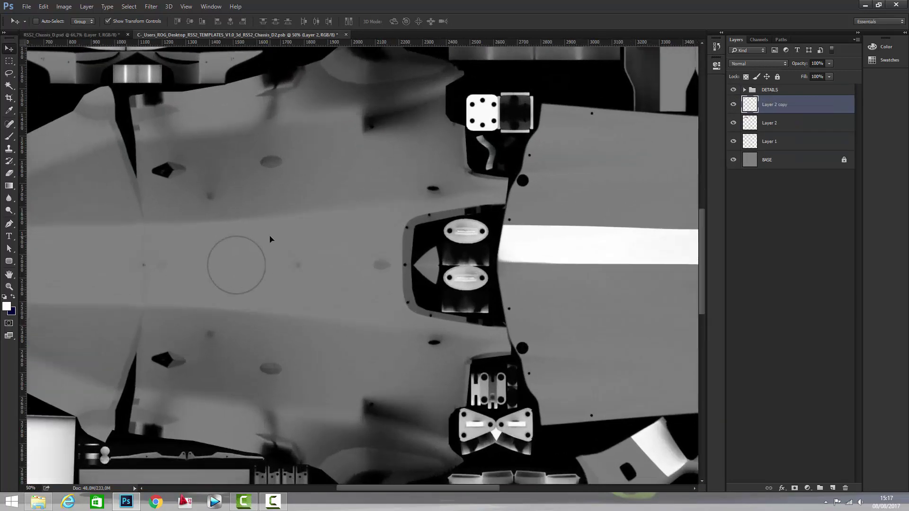
{"action": "left_click_drag", "start_coordinate": [304, 285], "coordinate": [389, 393]}
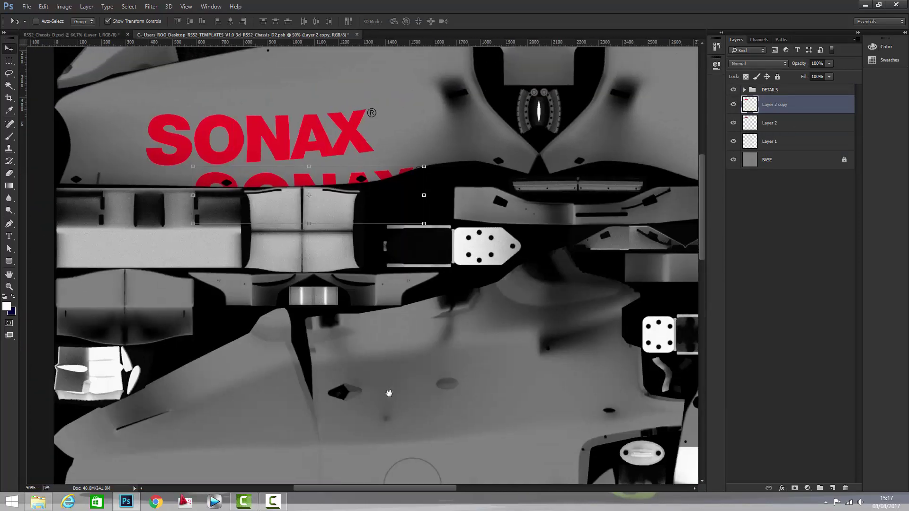
{"action": "left_click", "coordinate": [845, 488]}
{"action": "left_click", "coordinate": [434, 187]}
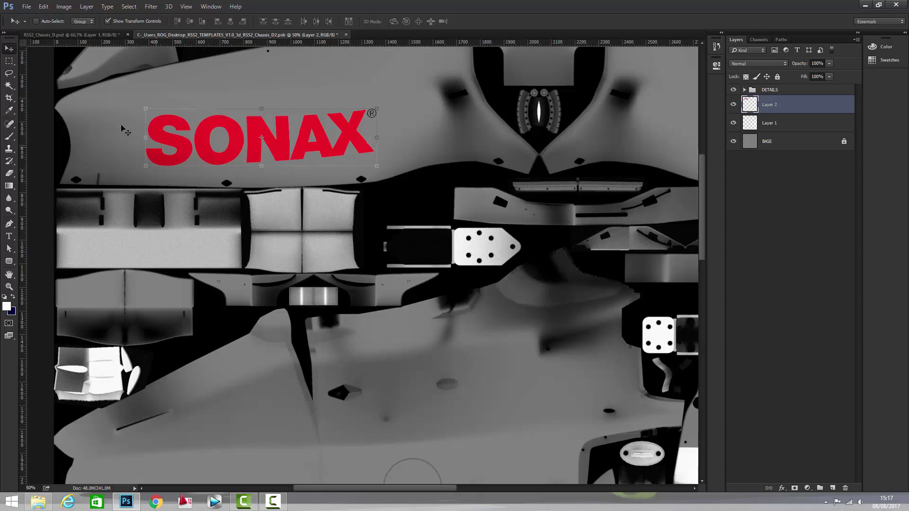
Paint a test white brush stroke under the logo, save the texture, and undo the stroke
{"action": "left_click", "coordinate": [9, 137]}
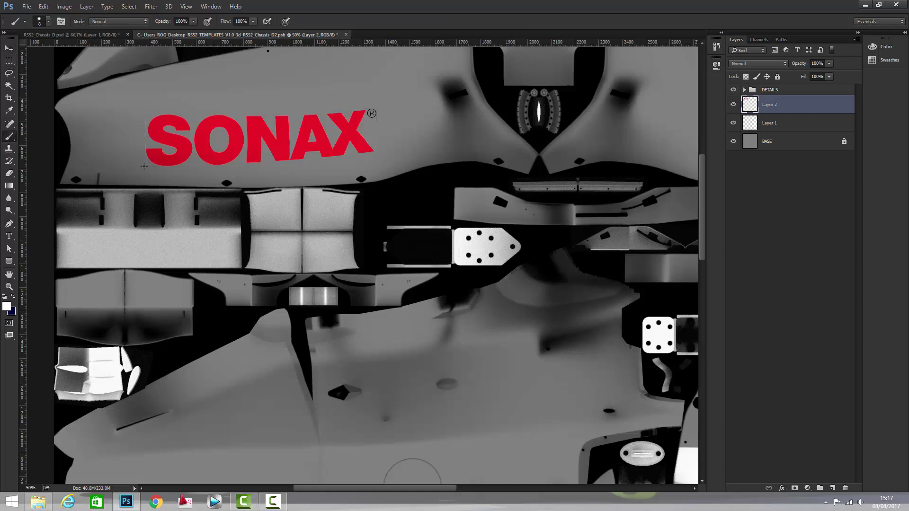
{"action": "mouse_move", "coordinate": [146, 167]}
{"action": "left_mouse_down"}
{"action": "mouse_move", "coordinate": [315, 167]}
{"action": "mouse_move", "coordinate": [362, 155]}
{"action": "left_mouse_up"}
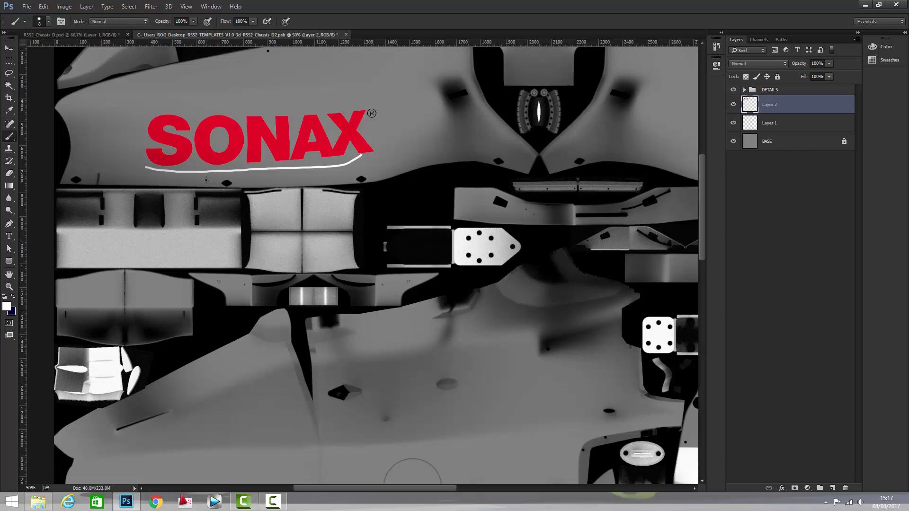
{"action": "key", "text": "ctrl+s"}
{"action": "key", "text": "ctrl+z"}
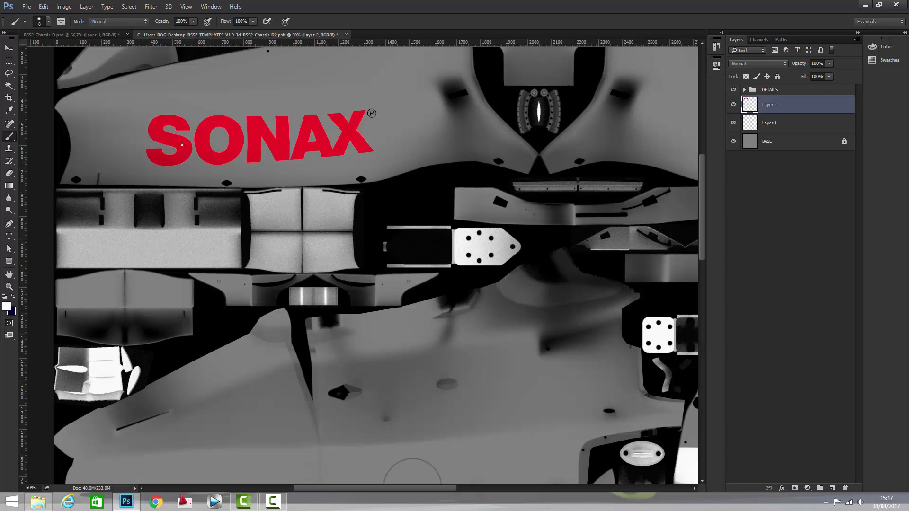
{"action": "left_click", "coordinate": [9, 61]}
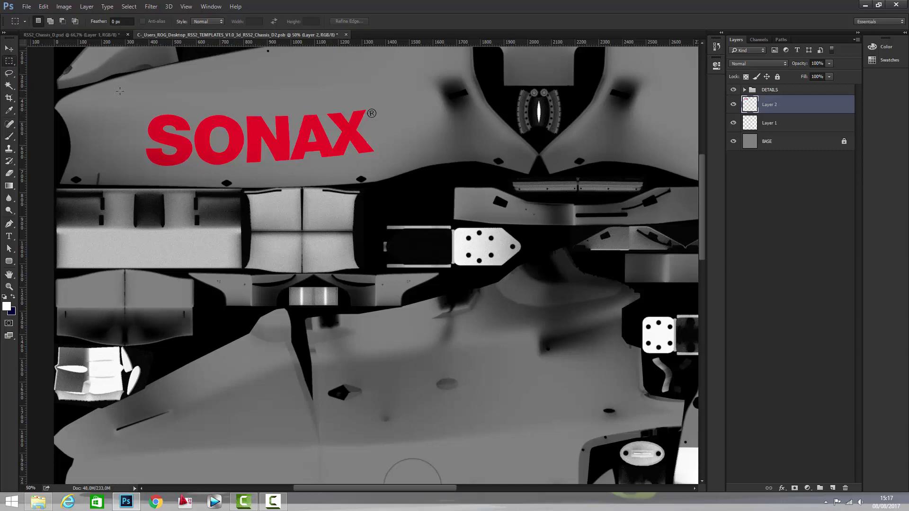
{"action": "left_click_drag", "start_coordinate": [136, 107], "coordinate": [440, 164]}
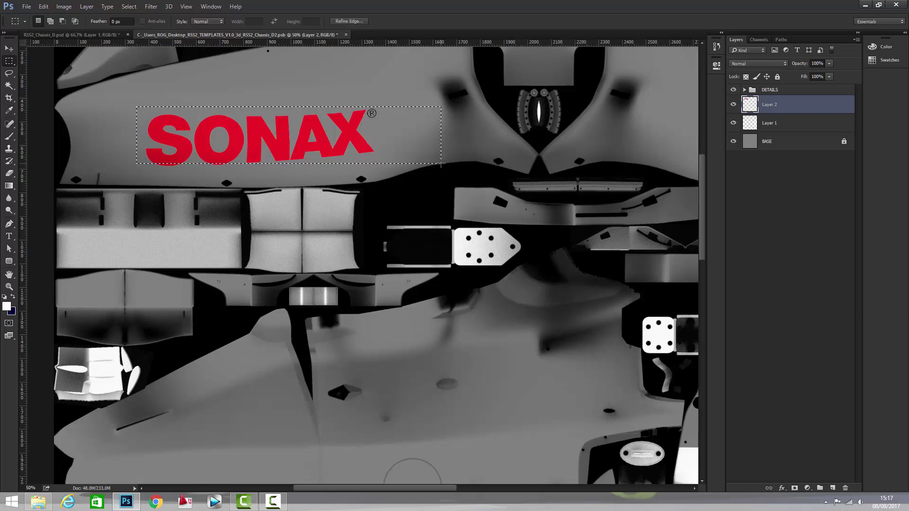
{"action": "left_click", "coordinate": [441, 164]}
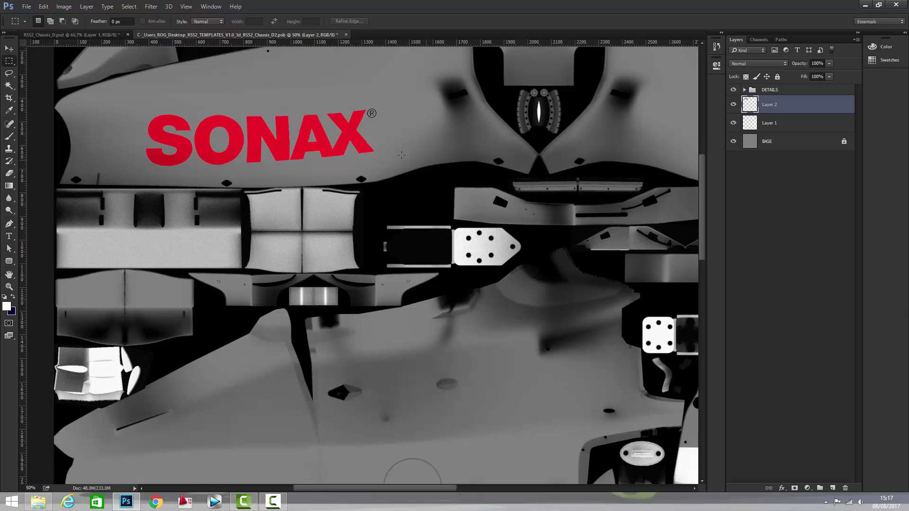
{"action": "left_click", "coordinate": [43, 7]}
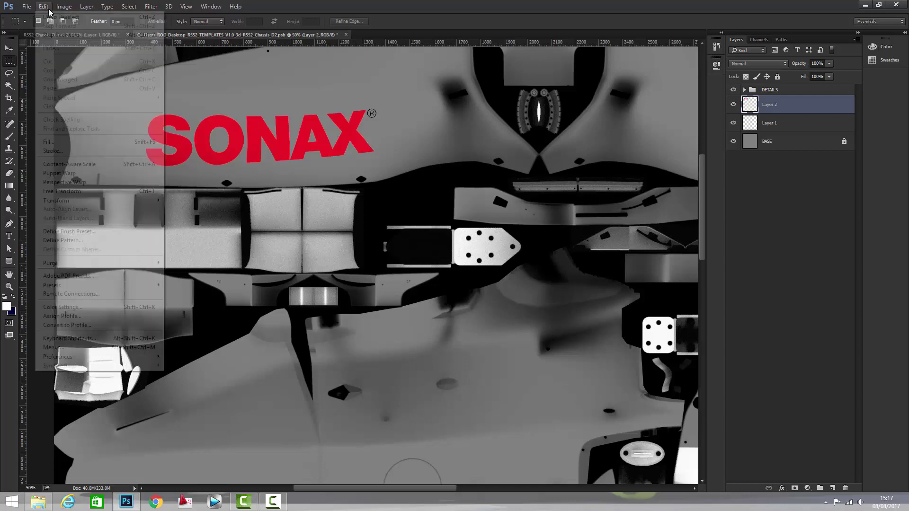
{"action": "mouse_move", "coordinate": [54, 5]}
{"action": "mouse_move", "coordinate": [56, 201]}
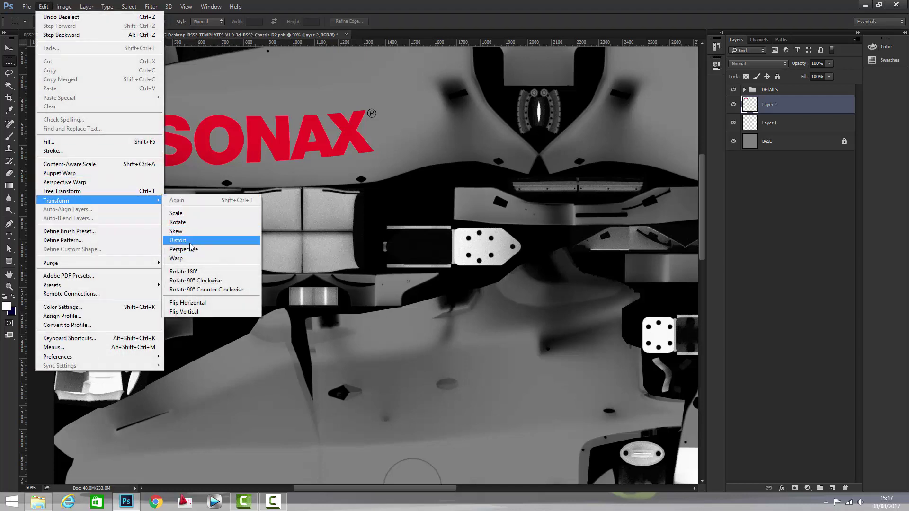
{"action": "key", "text": "Escape"}
{"action": "key", "text": "Escape"}
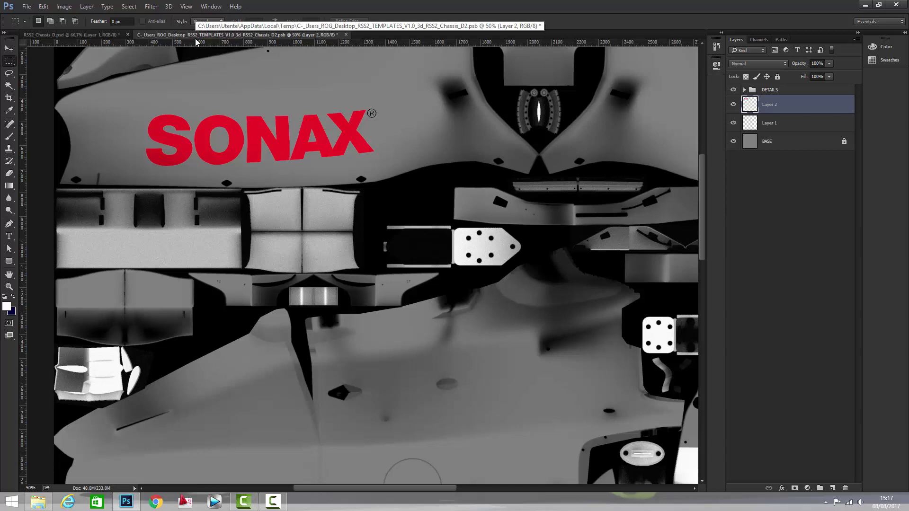
Zoom out to 16.67% so the whole chassis texture fits the window
{"action": "key", "text": "ctrl+minus"}
{"action": "key", "text": "ctrl+minus"}
{"action": "key", "text": "ctrl+minus"}
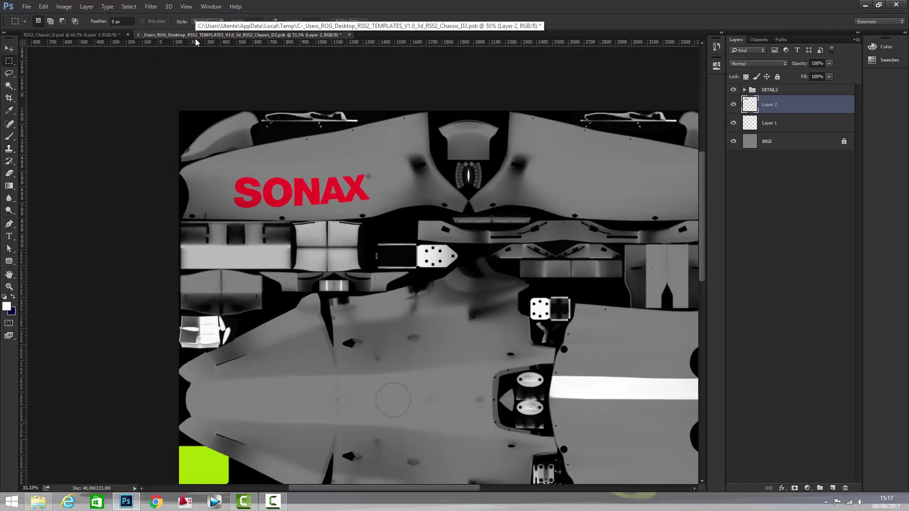